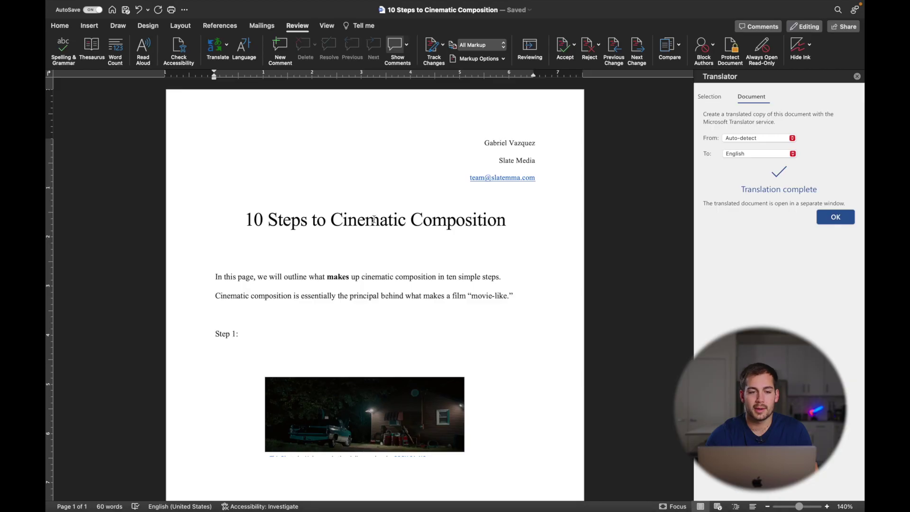
- Close the translated '10 Steps to Cinematic Composition' document to return to Word's start gallery
mouse_move(237, 3)
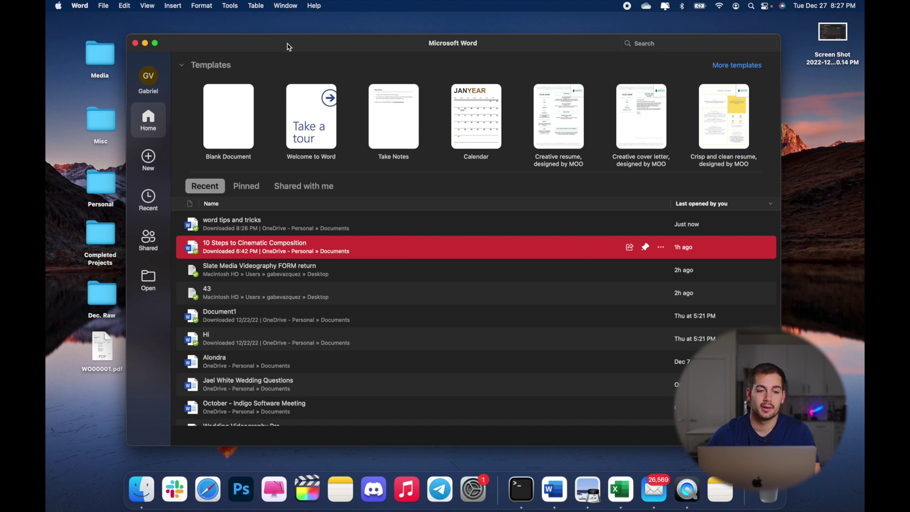
- Dismiss the File menu, shift the start window slightly left, and bring up the Word menu
left_click(105, 4)
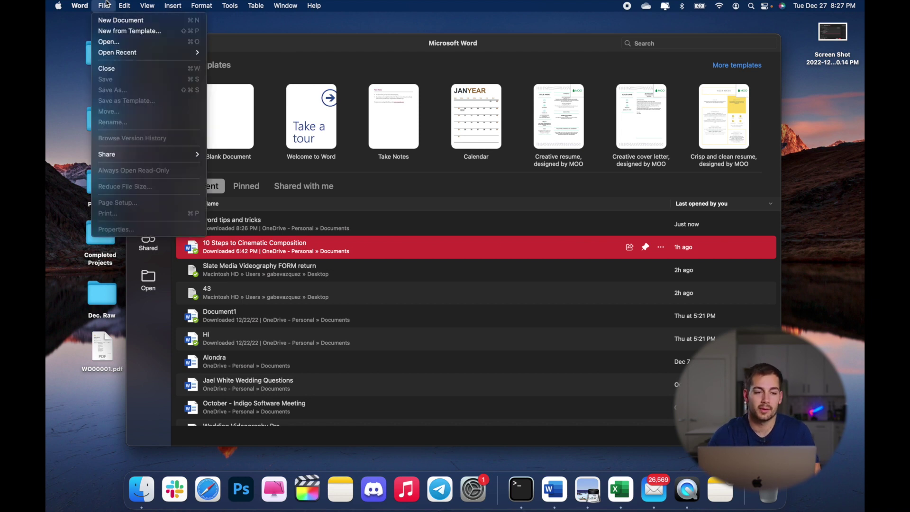
mouse_move(85, 4)
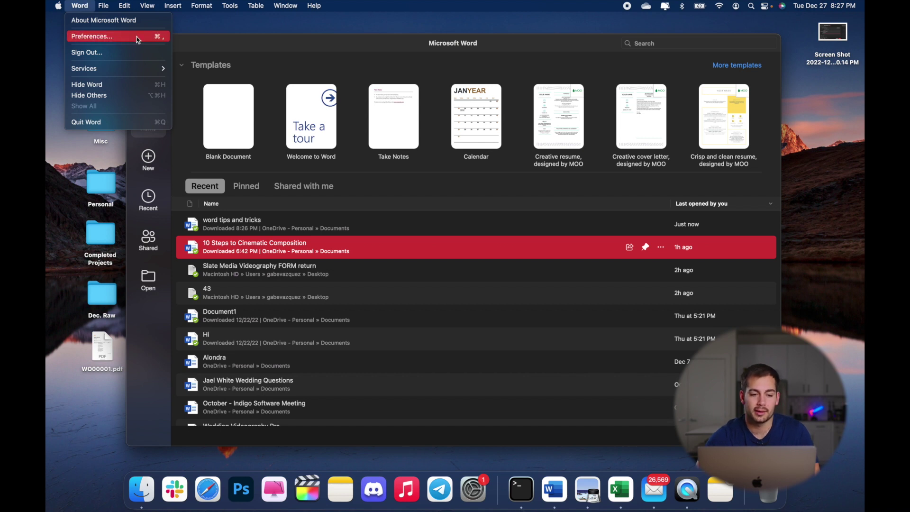
left_click(191, 37)
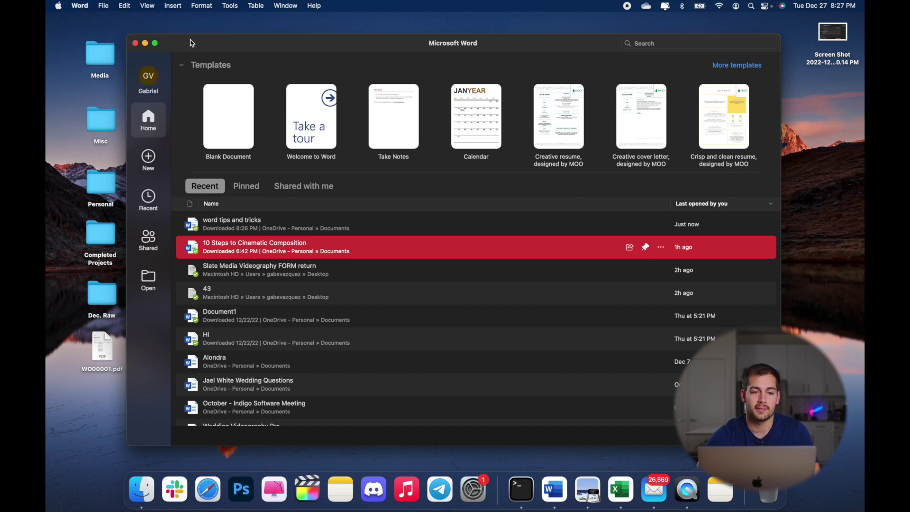
left_click_drag(171, 41, 165, 41)
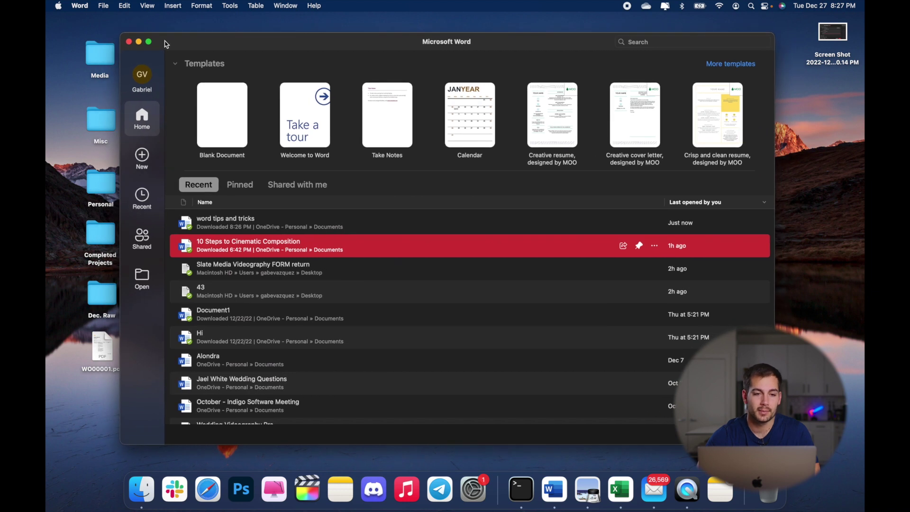
left_click(103, 5)
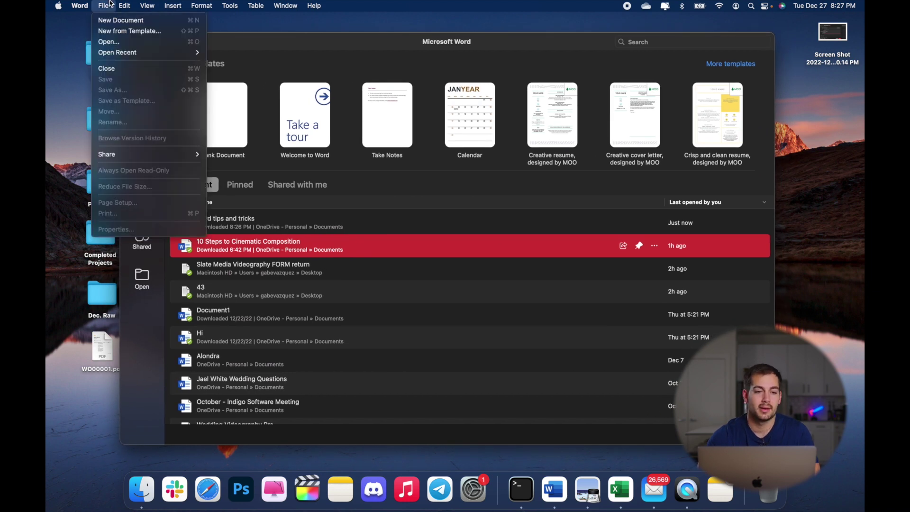
- Select 'Turn off Dark Mode' in Preferences > General, then close Preferences
mouse_move(79, 6)
left_click(81, 36)
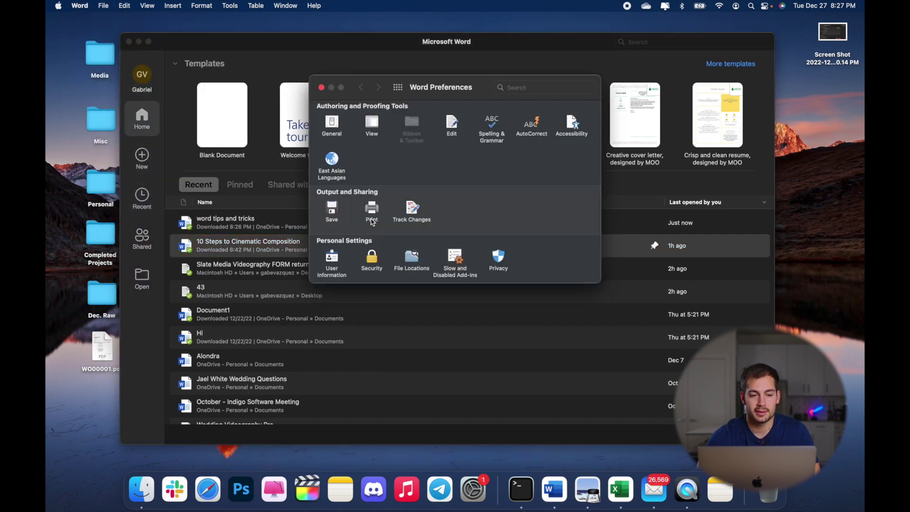
left_click(331, 129)
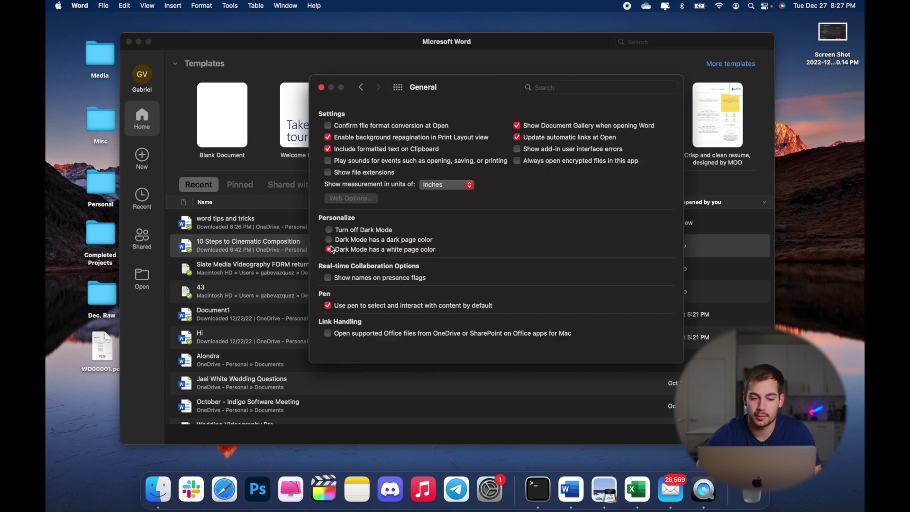
left_click(329, 230)
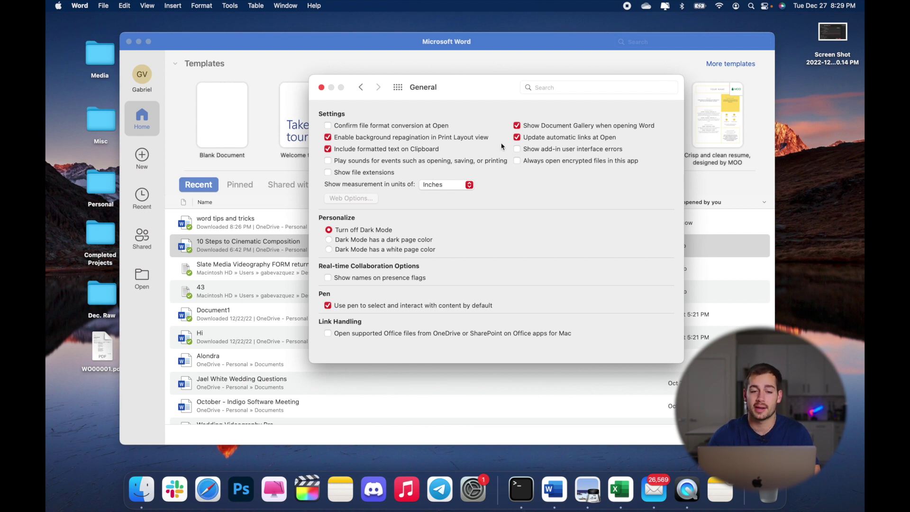
left_click(321, 88)
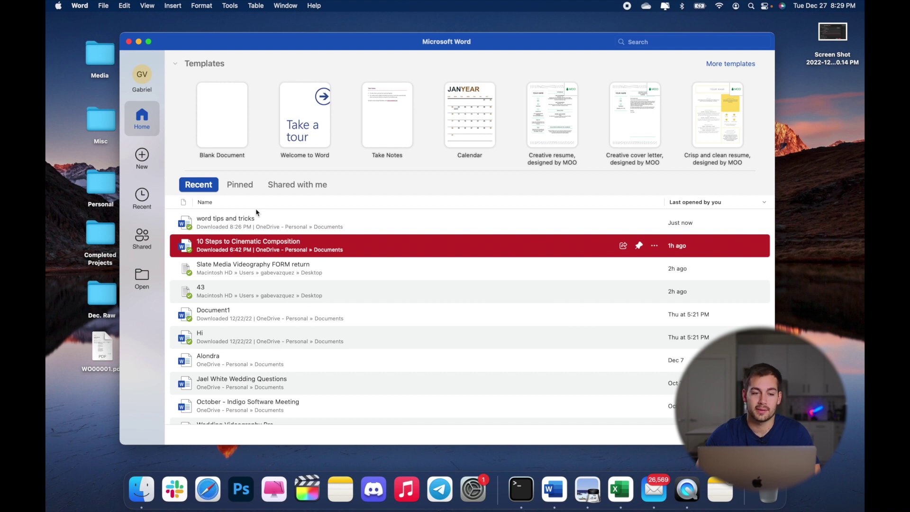
- Open the Slate Media Videography FORM return PDF through File > Open to convert it
left_click_drag(101, 352, 95, 357)
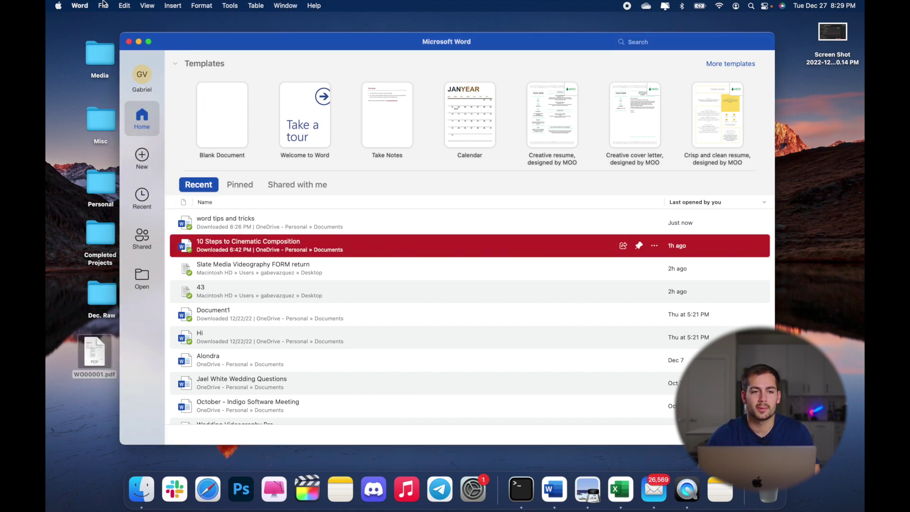
left_click(102, 5)
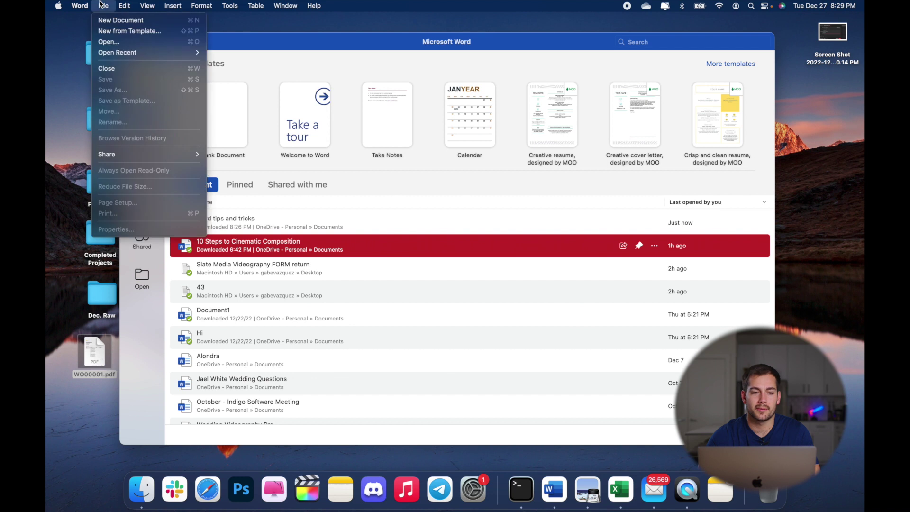
left_click(108, 41)
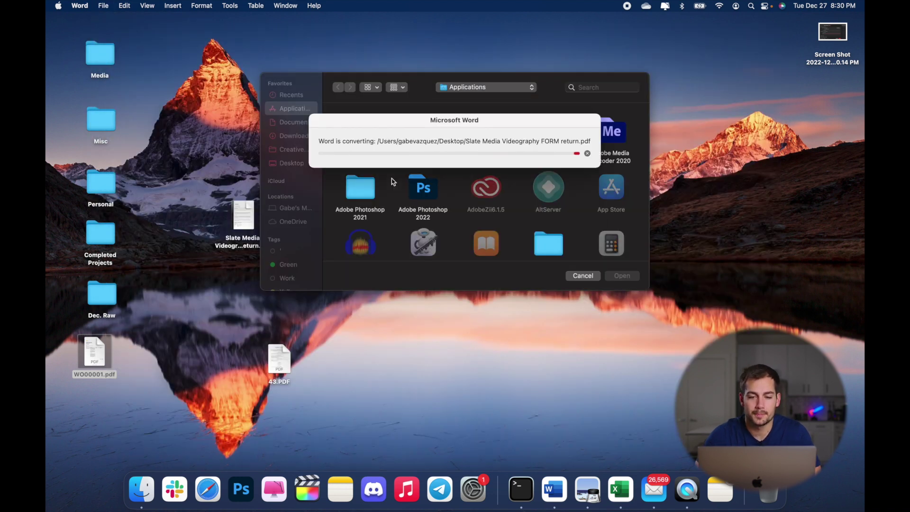
scroll(392, 179, "down", 5)
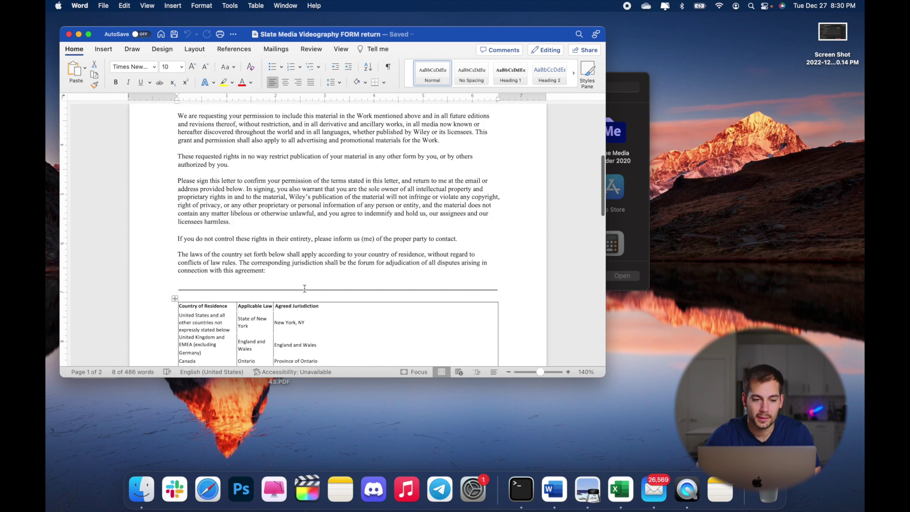
scroll(392, 179, "up", 5)
left_click_drag(250, 264, 355, 264)
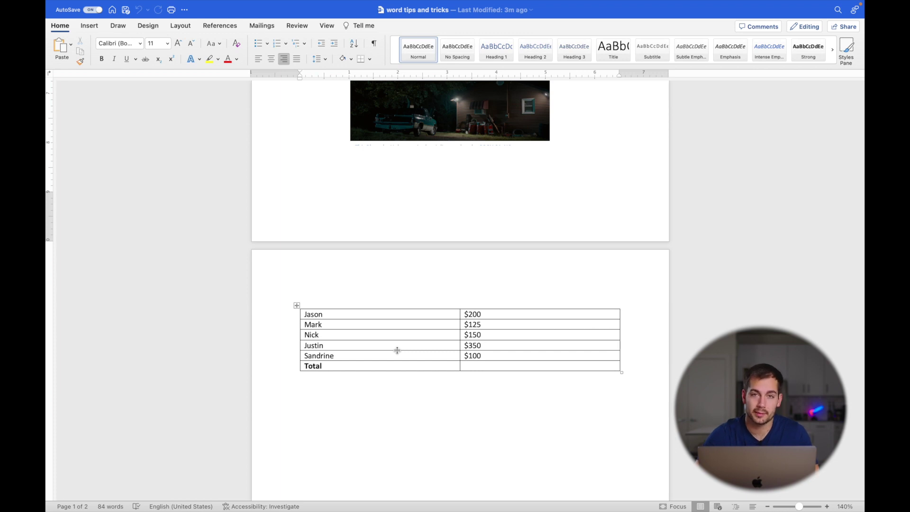
- Select the names column and preview the table Formula dialog without inserting anything
left_click(349, 308)
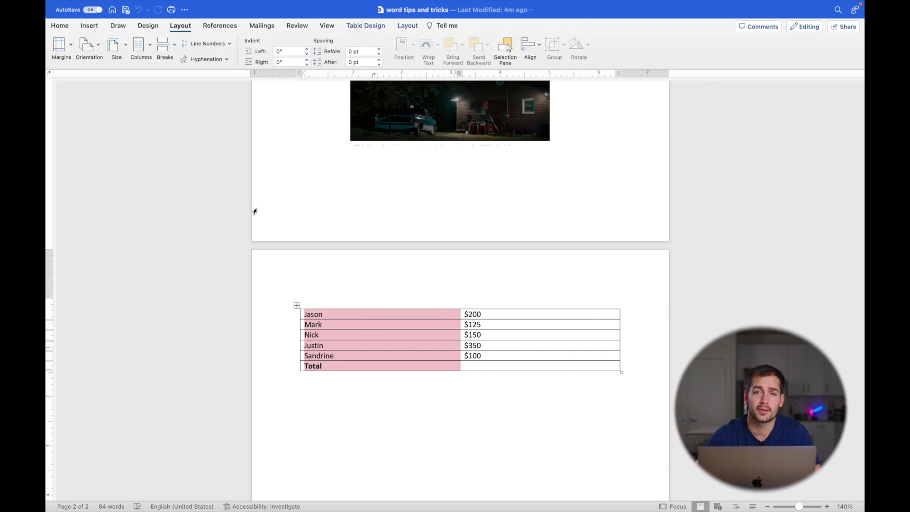
left_click(255, 6)
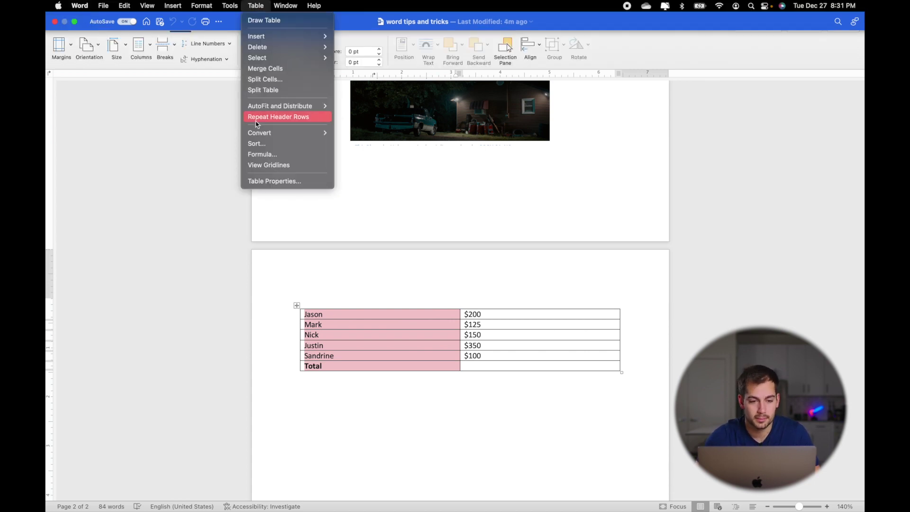
left_click(262, 154)
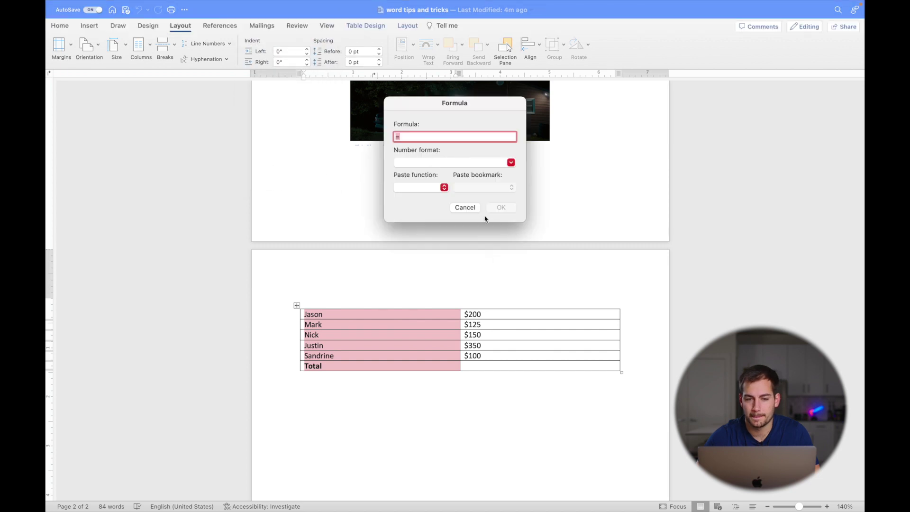
left_click(464, 207)
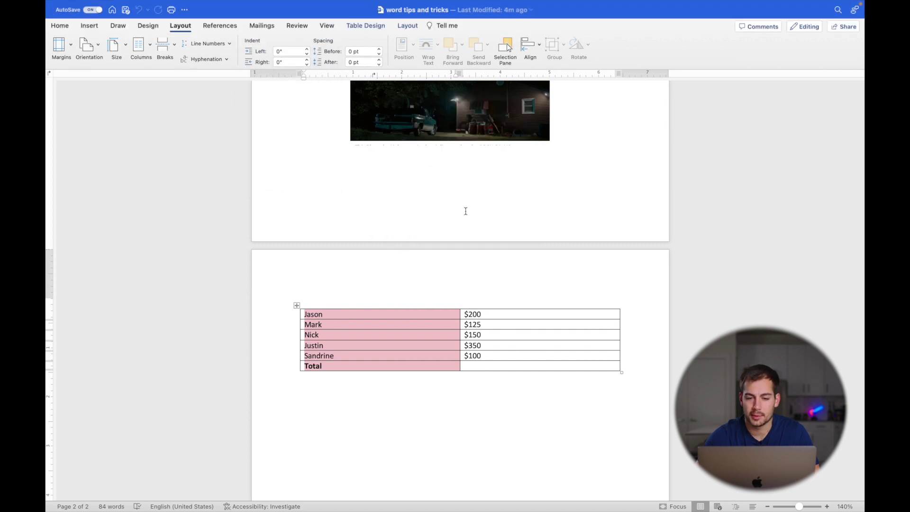
- Insert SUM(ABOVE) in the Total cell showing $925.00, then select names Jason through Sandrine
left_click(476, 366)
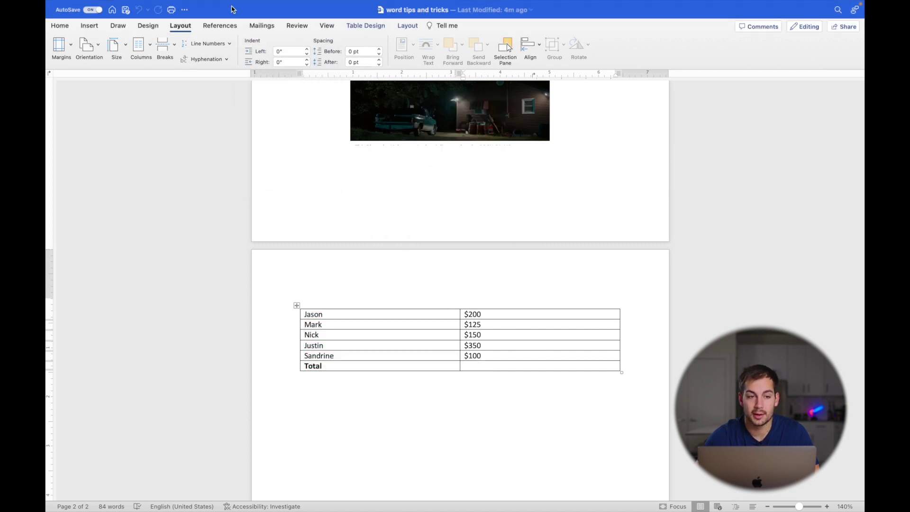
left_click(255, 5)
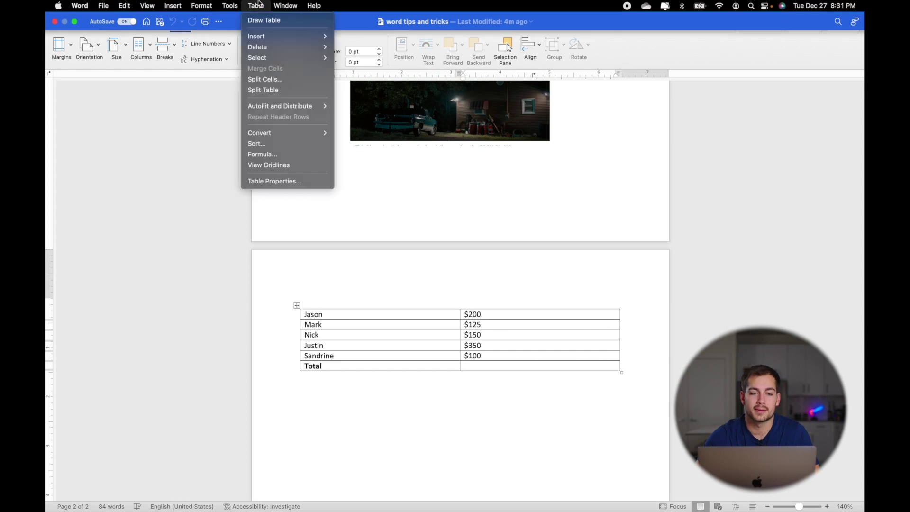
left_click(290, 154)
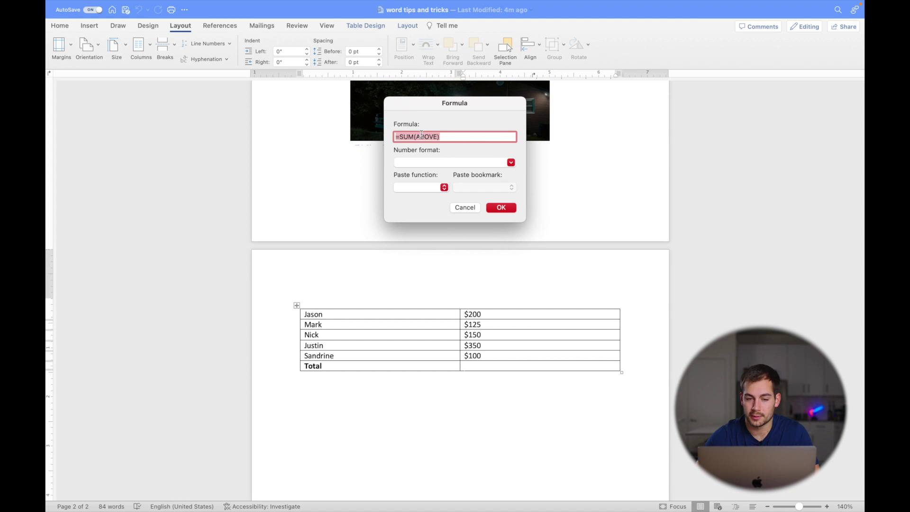
left_click(506, 209)
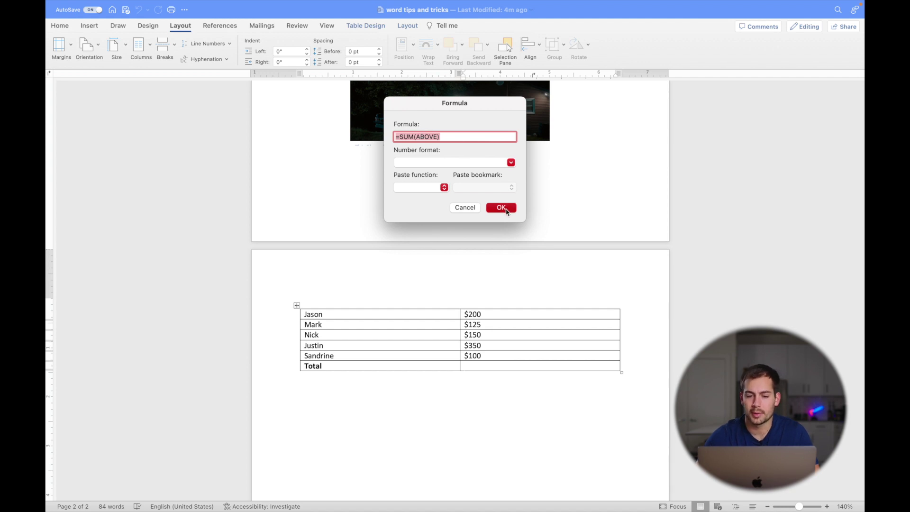
double_click(493, 367)
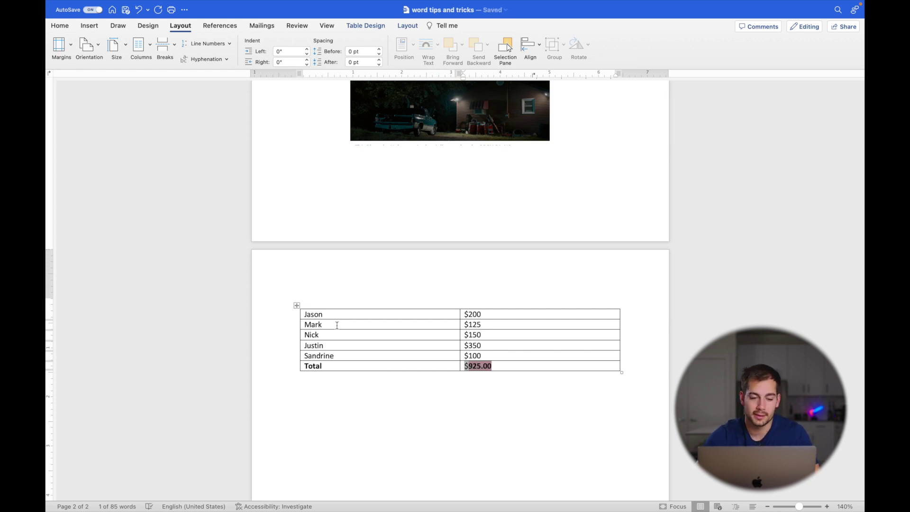
left_click_drag(340, 357, 292, 320)
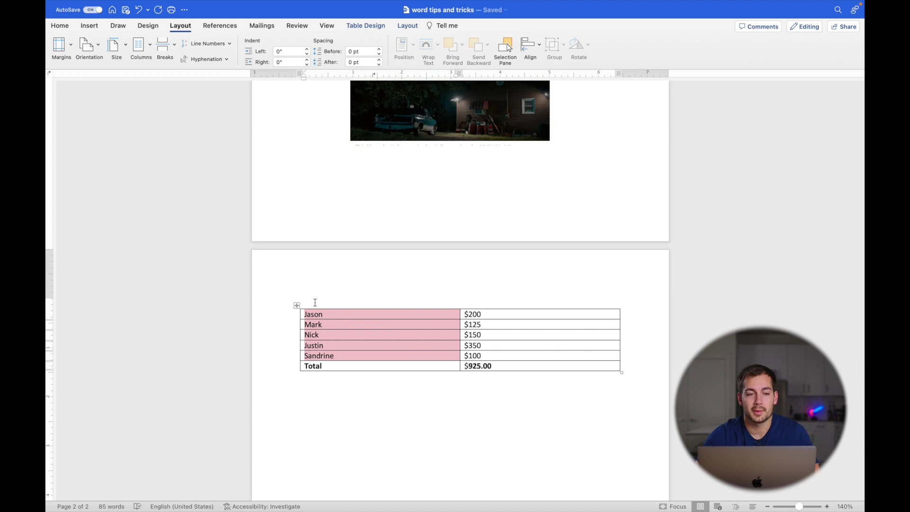
- Sort the selected names by Column 1 as Text from the Home tab
left_click(61, 28)
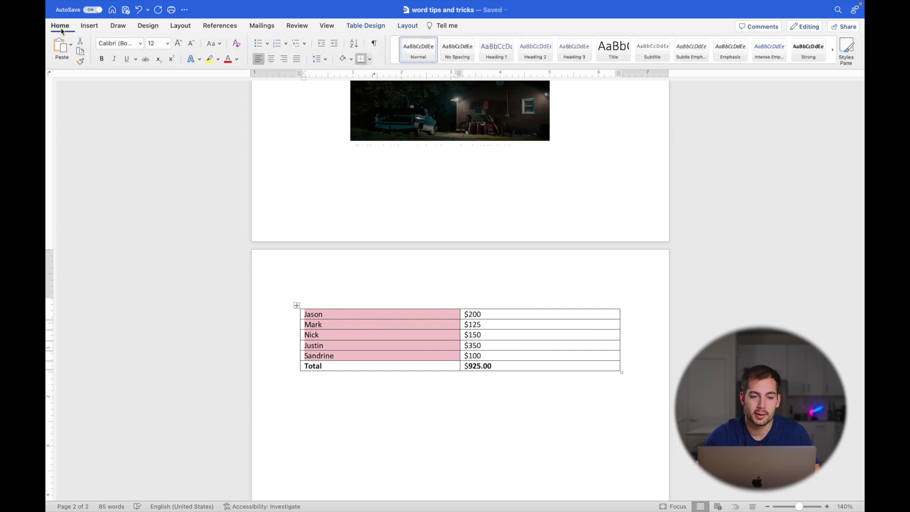
left_click(353, 45)
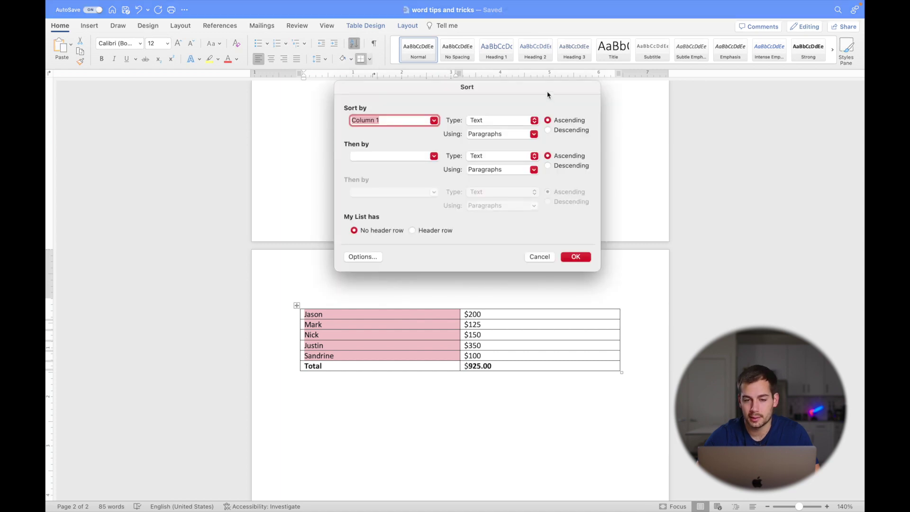
left_click(493, 121)
left_click(492, 122)
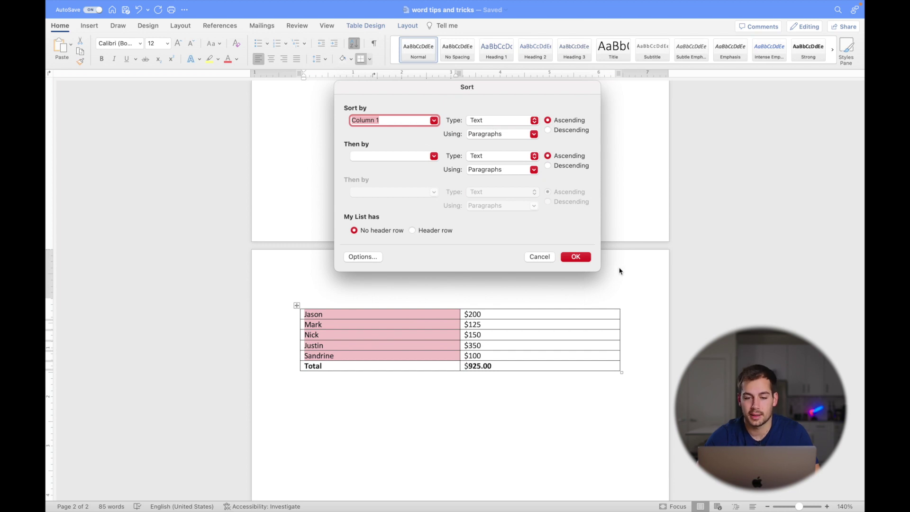
left_click(575, 256)
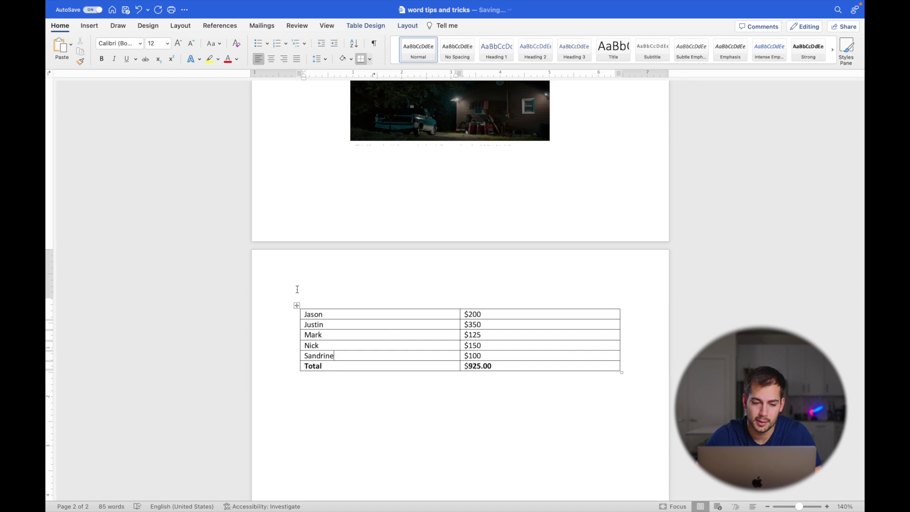
- Sort the amounts by Column 2 as Number, ascending, from $100 to $350
left_click_drag(490, 355, 466, 314)
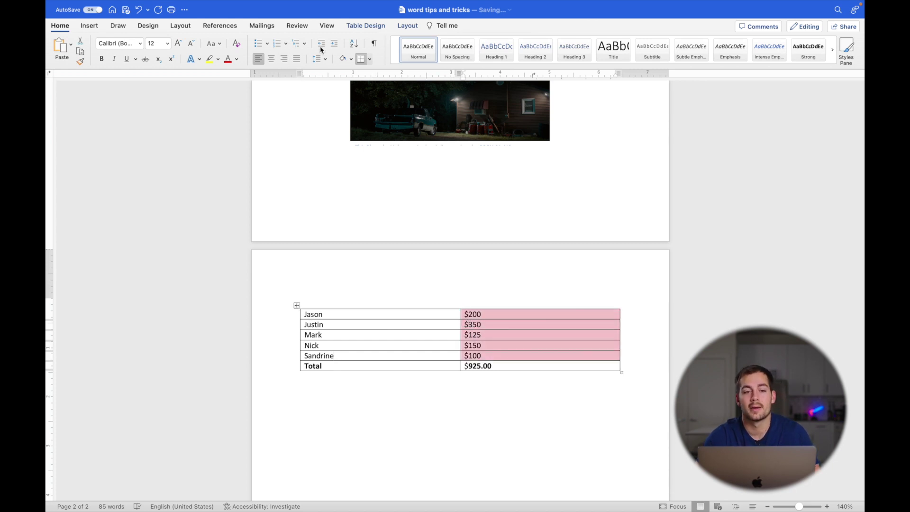
left_click(354, 44)
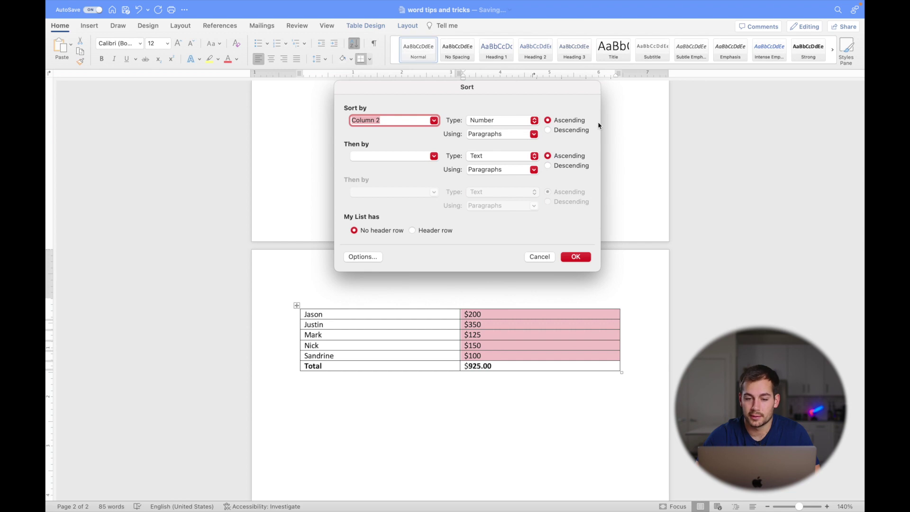
left_click(573, 256)
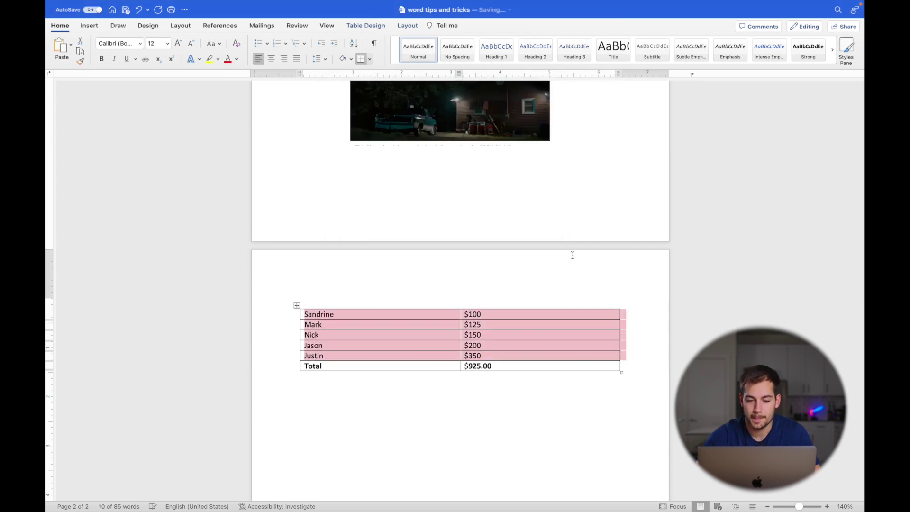
left_click(518, 335)
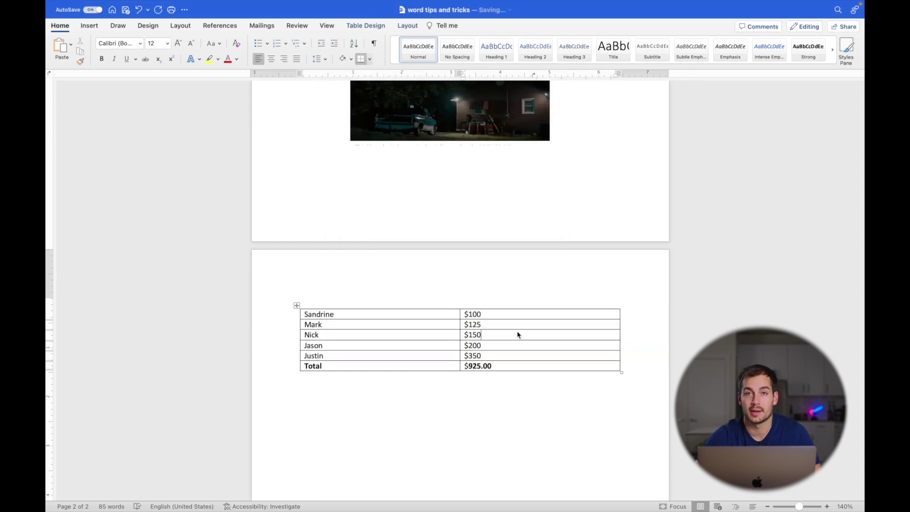
- Invite a collaborator via Share > Invite People, pasting their e-mail and keeping Can Edit
scroll(424, 150, "up", 10)
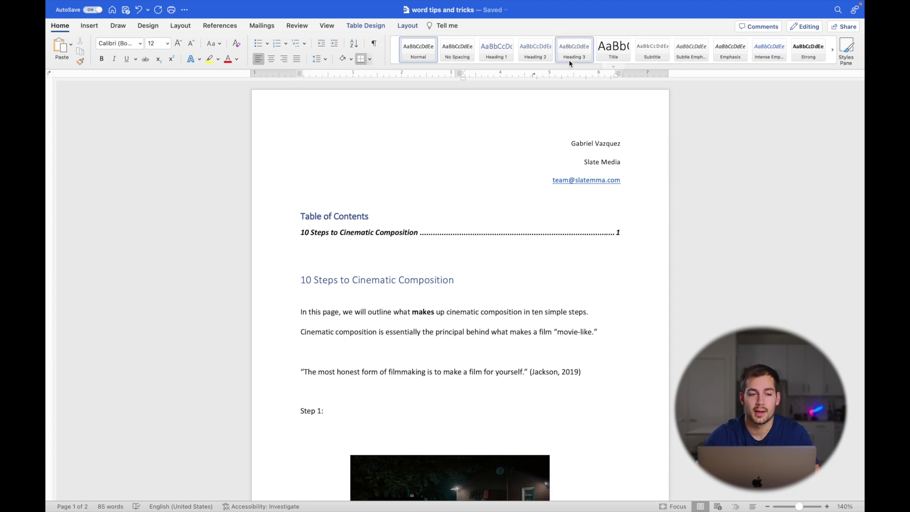
left_click(841, 28)
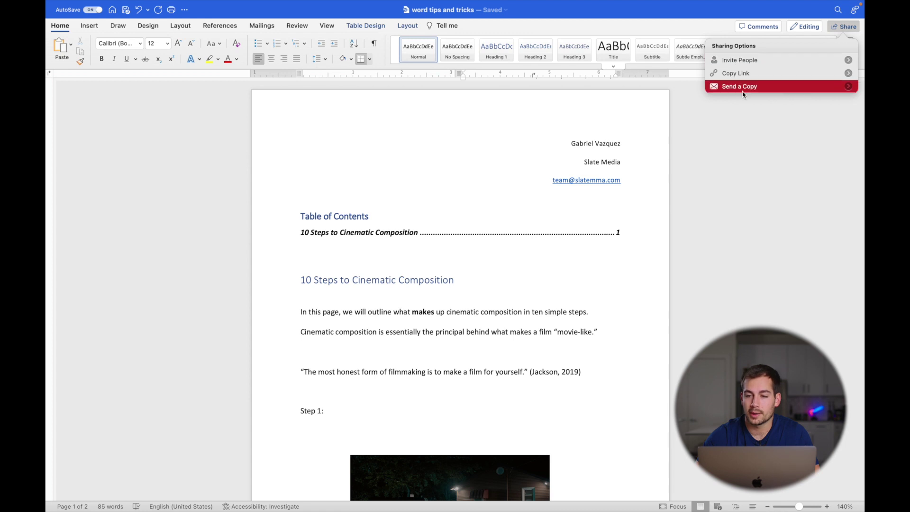
left_click(745, 60)
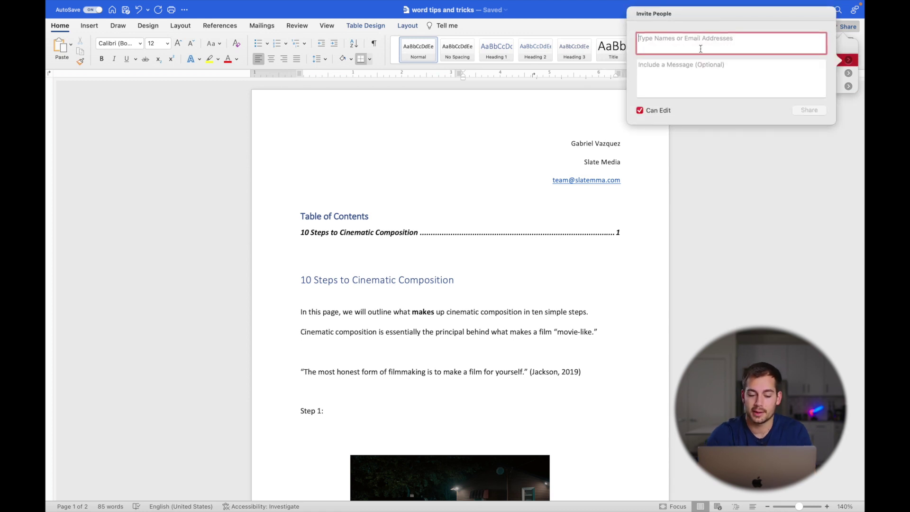
key("super+v")
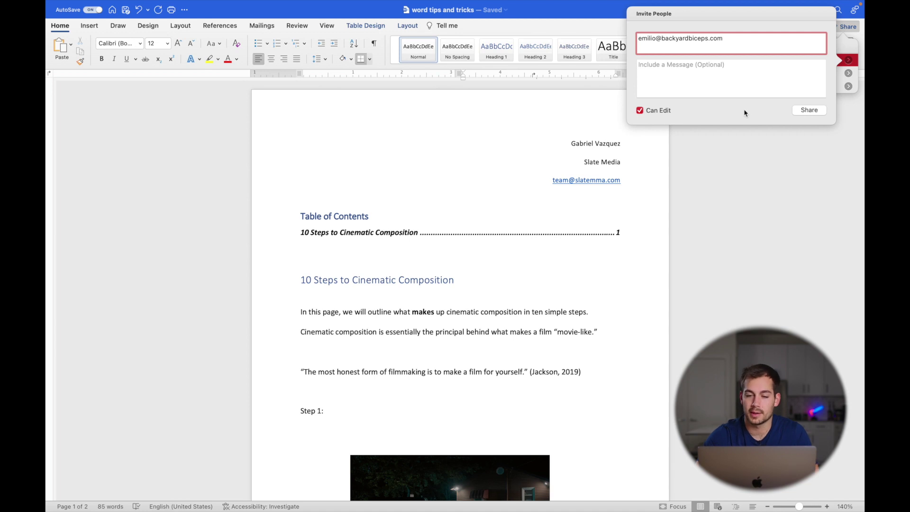
left_click(806, 110)
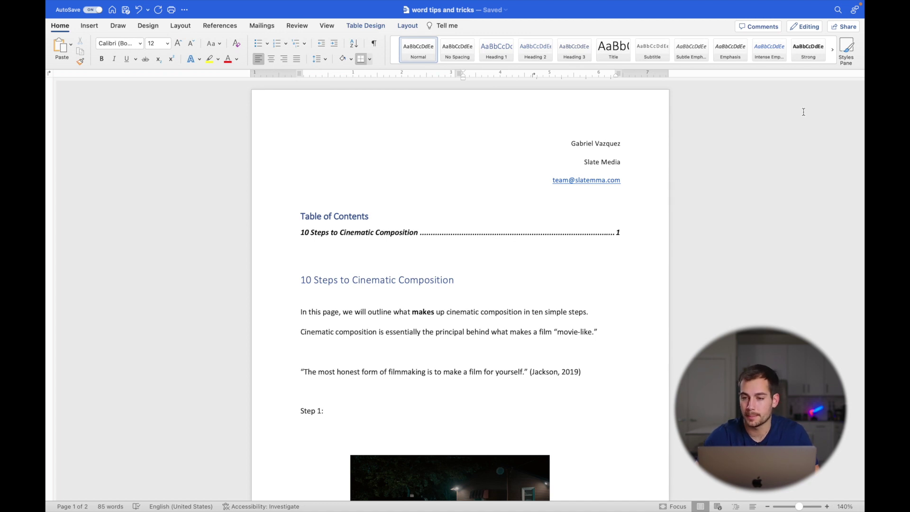
left_click(544, 331)
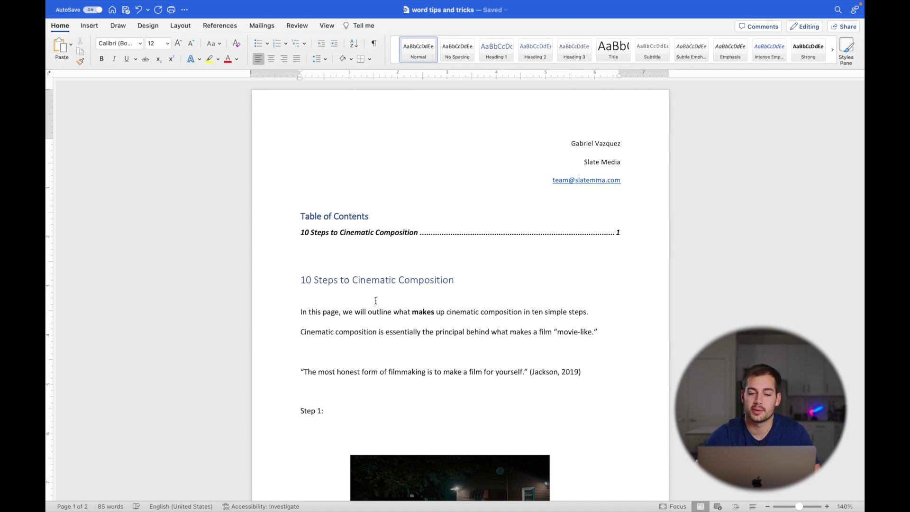
mouse_move(521, 4)
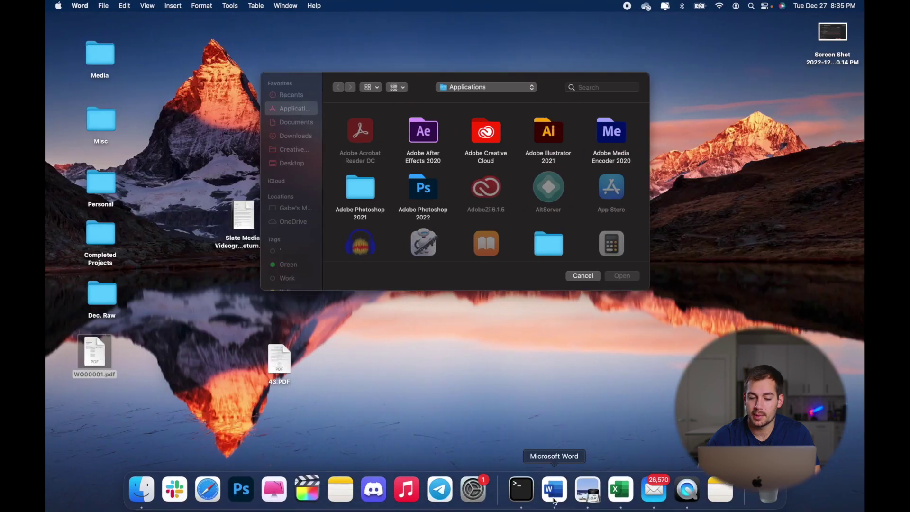
- Pin Slate Media Videography FORM return on the start screen and show the Pinned list
left_click(553, 489)
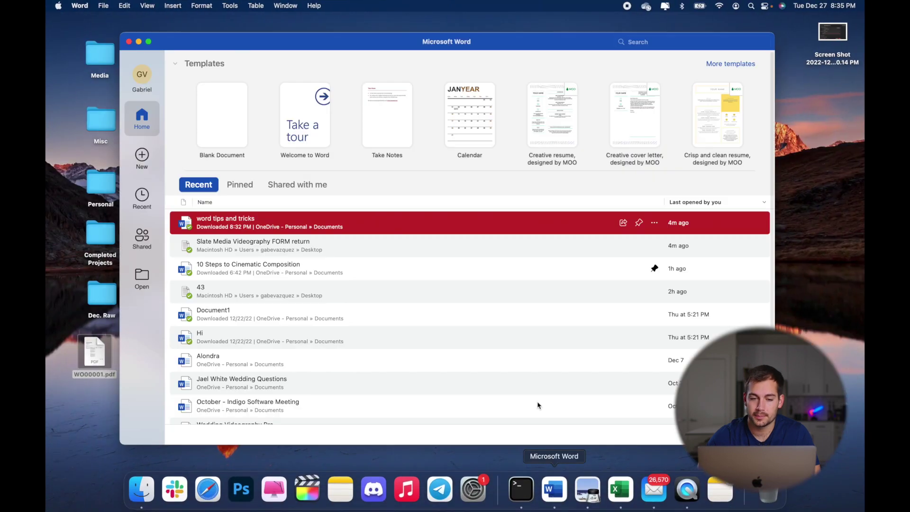
scroll(566, 342, "up", 3)
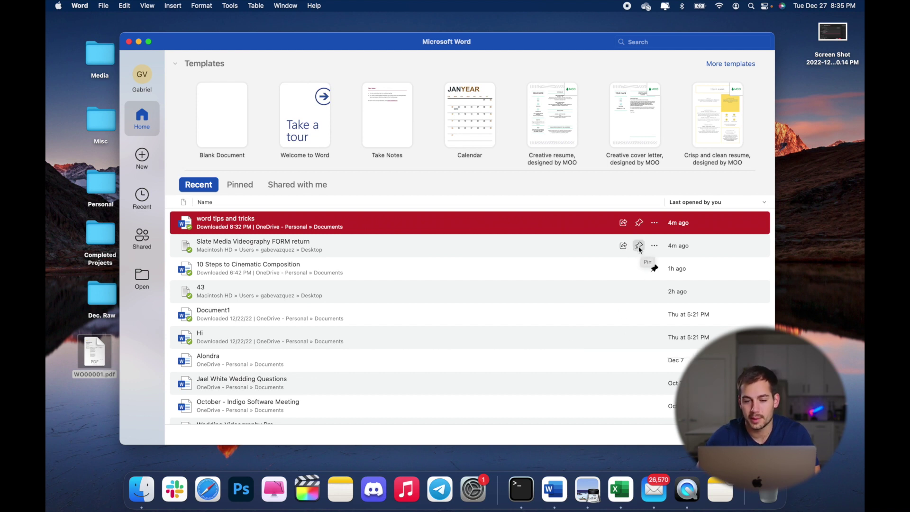
left_click(639, 245)
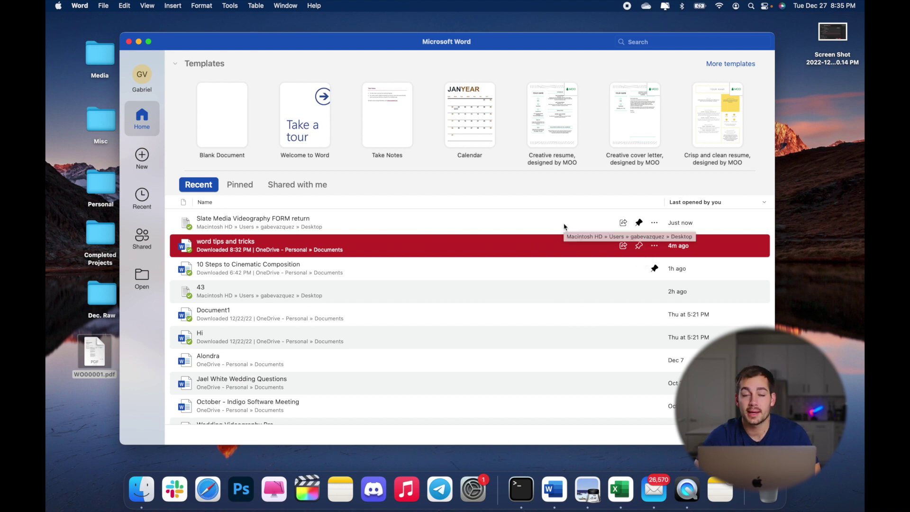
left_click(240, 185)
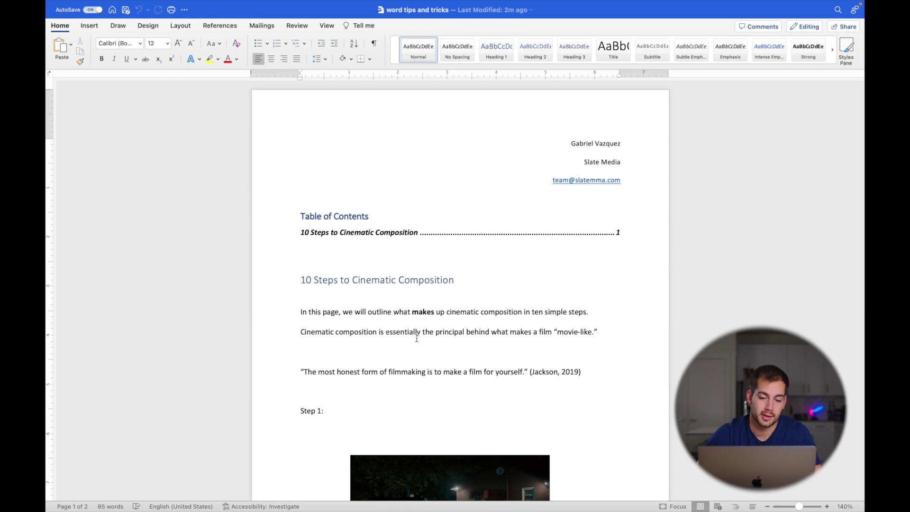
left_click_drag(412, 313, 435, 319)
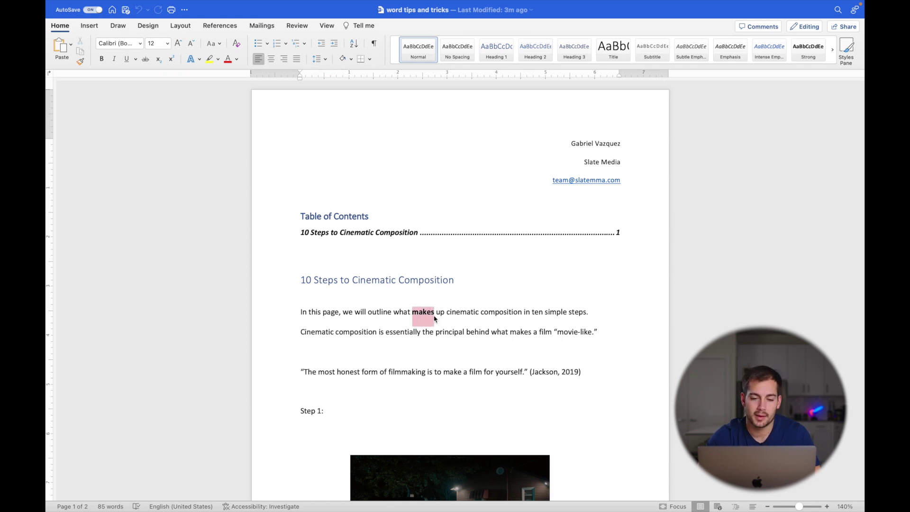
right_click(434, 317)
mouse_move(497, 437)
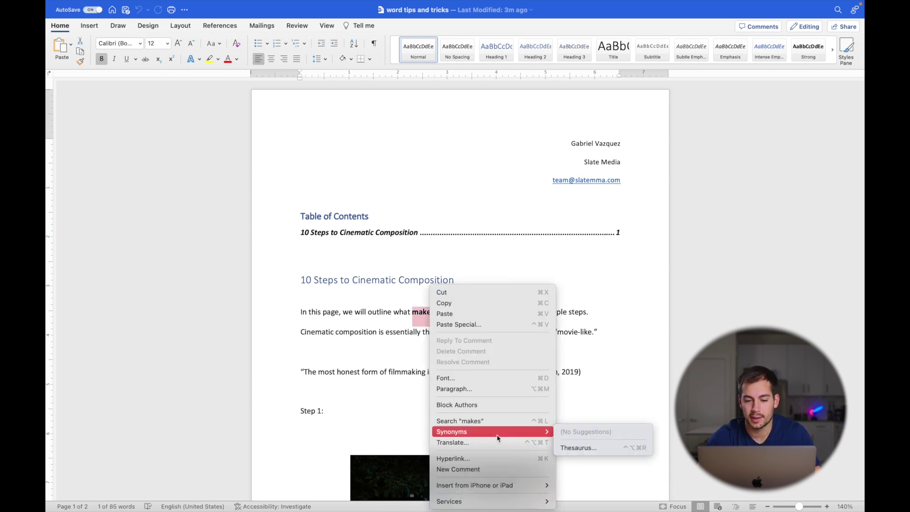
left_click(469, 311)
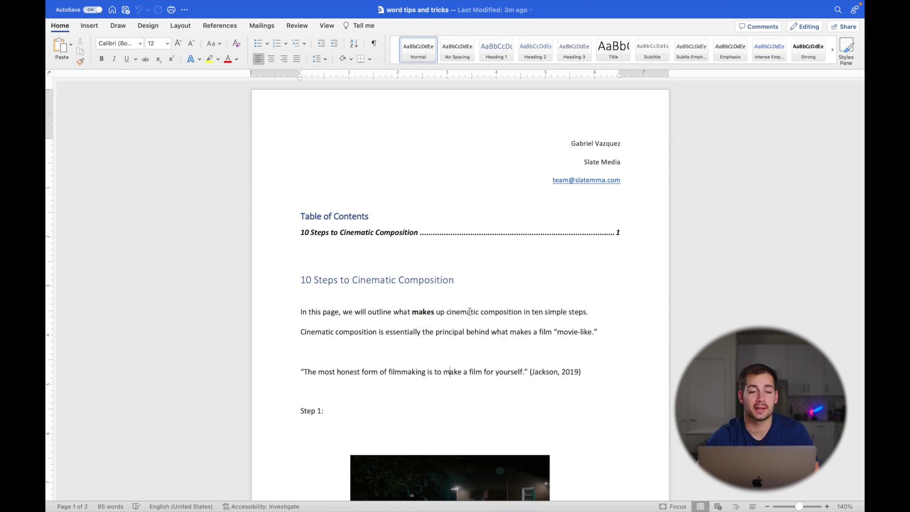
- Translate the two opening paragraphs into Spanish using Review > Translate > Translate Selection
left_click(293, 27)
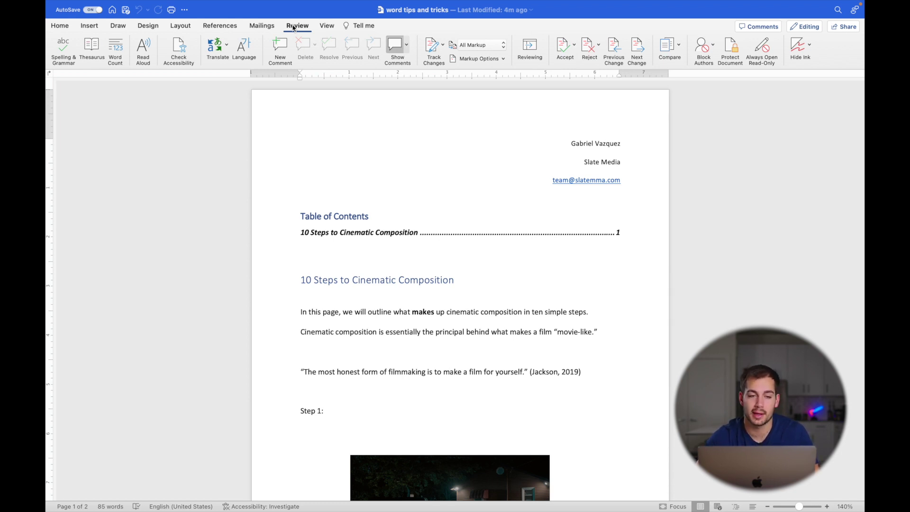
left_click(216, 48)
left_click(255, 60)
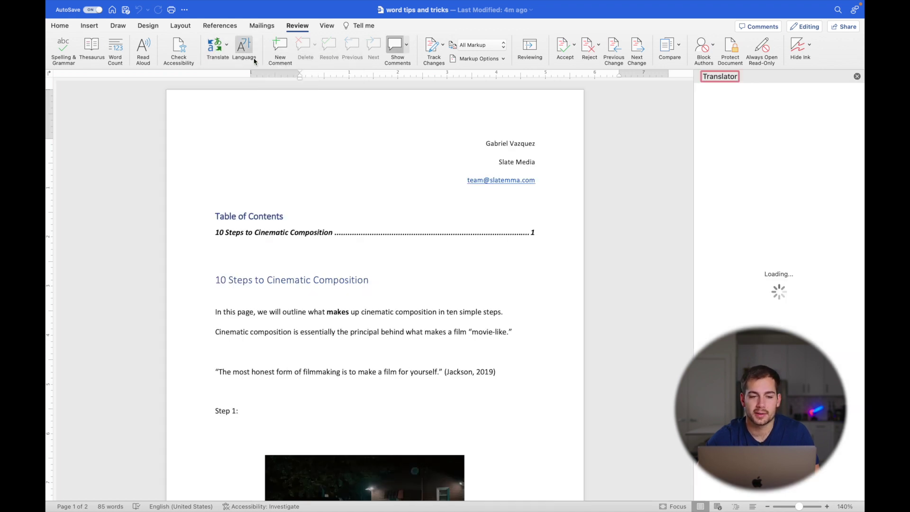
left_click_drag(513, 335, 211, 313)
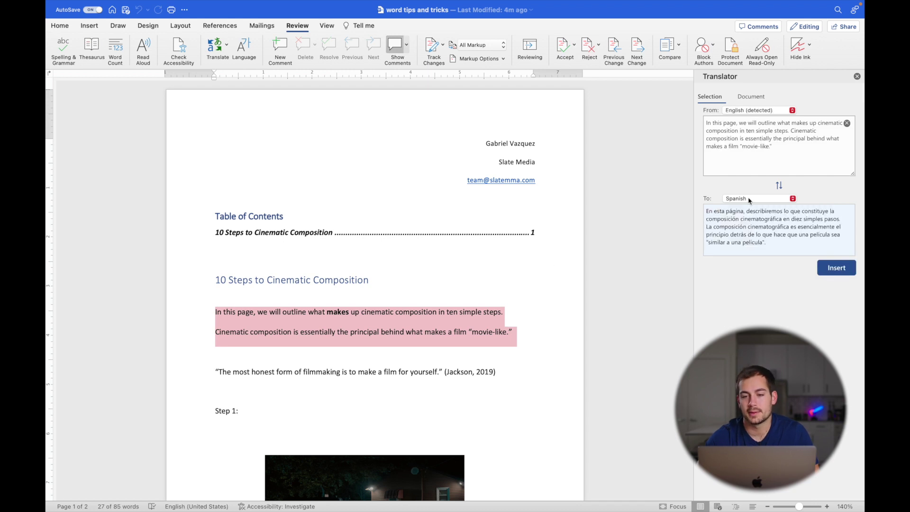
mouse_move(759, 239)
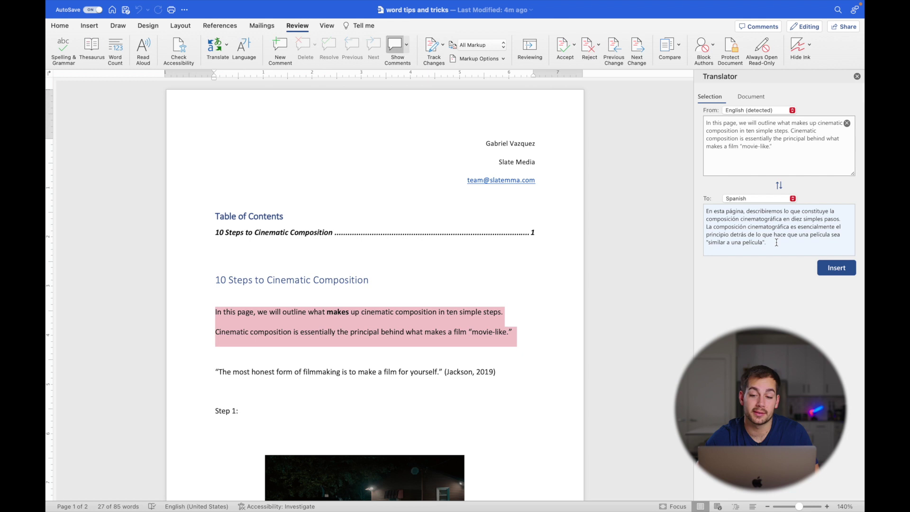
left_click_drag(776, 242, 704, 195)
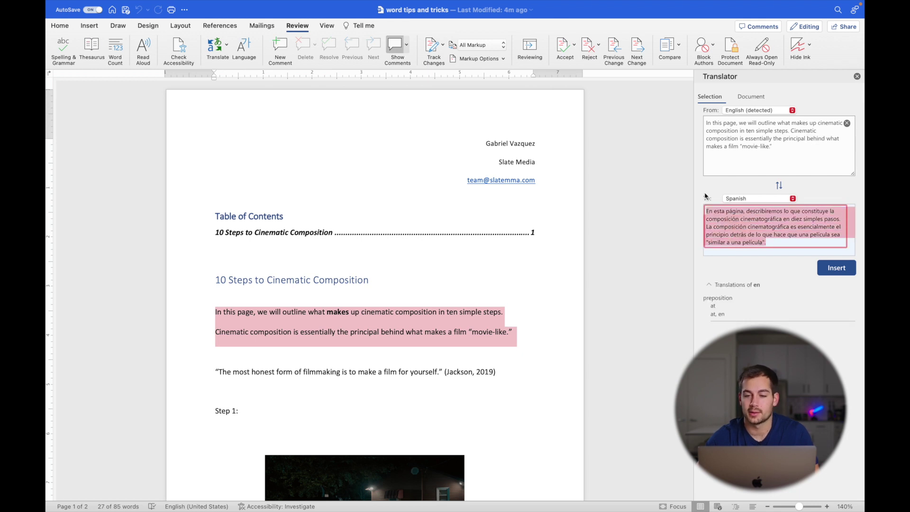
left_click(705, 196)
left_click(247, 243)
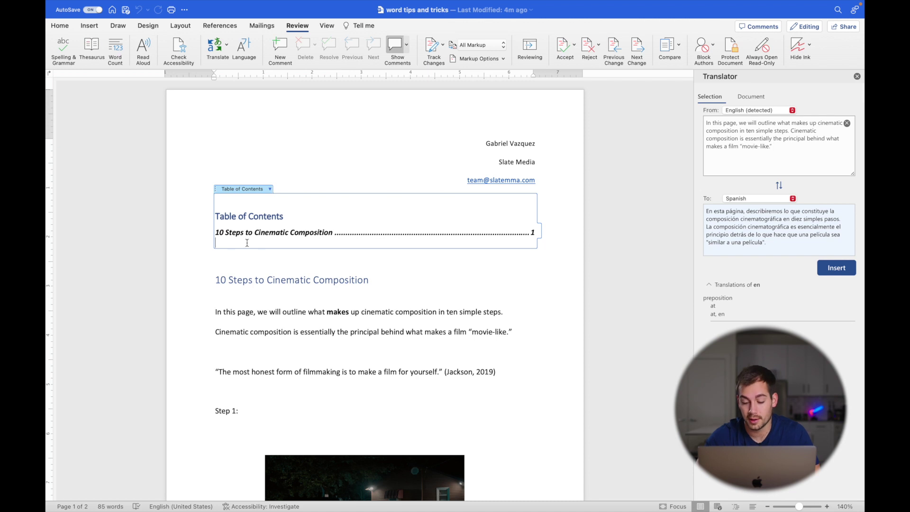
- Preview the Table of Contents gallery, then select the heading '10 Steps to Cinematic Composition' for translation
left_click(225, 28)
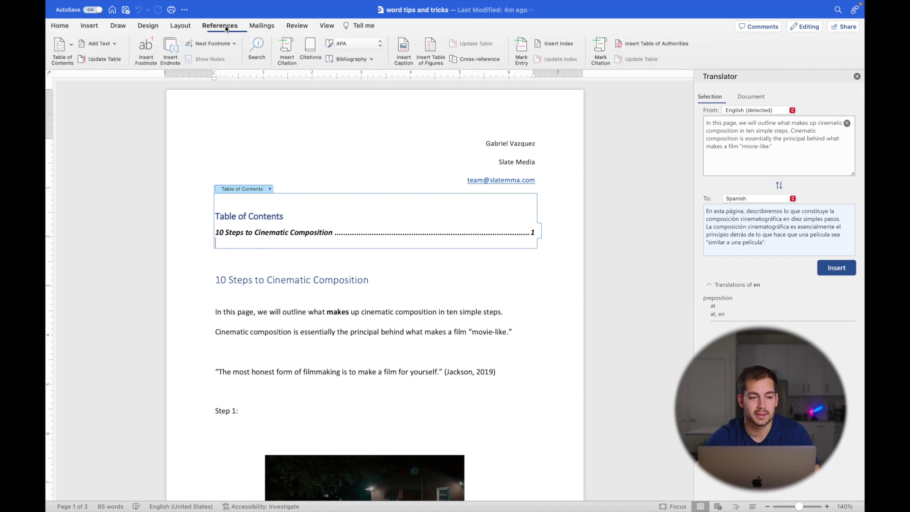
left_click(70, 46)
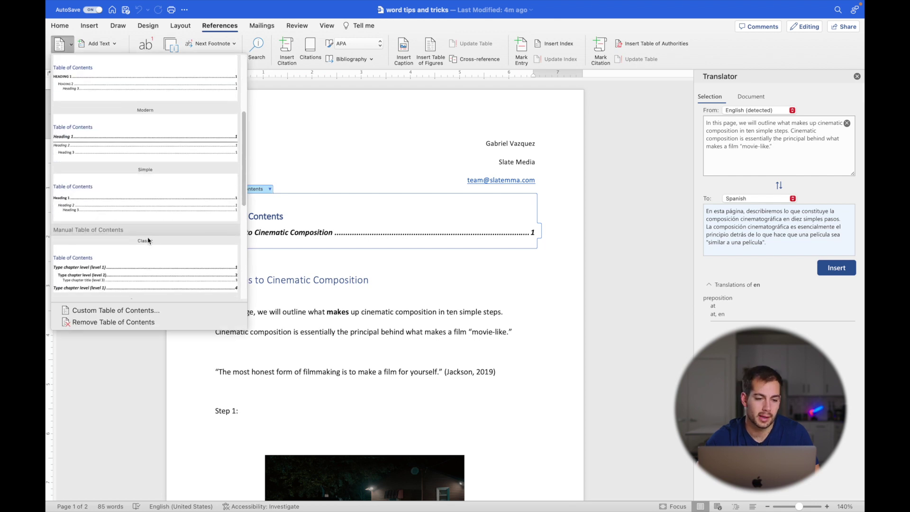
left_click(70, 46)
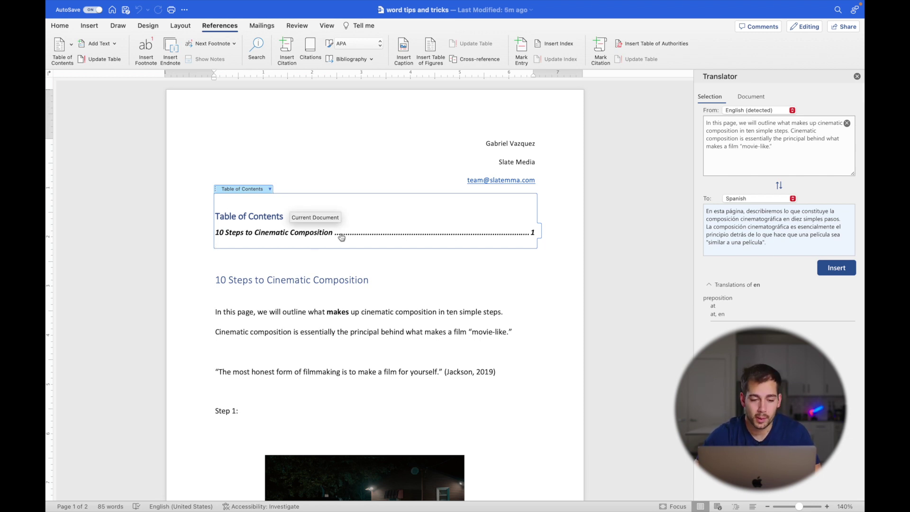
left_click(351, 280)
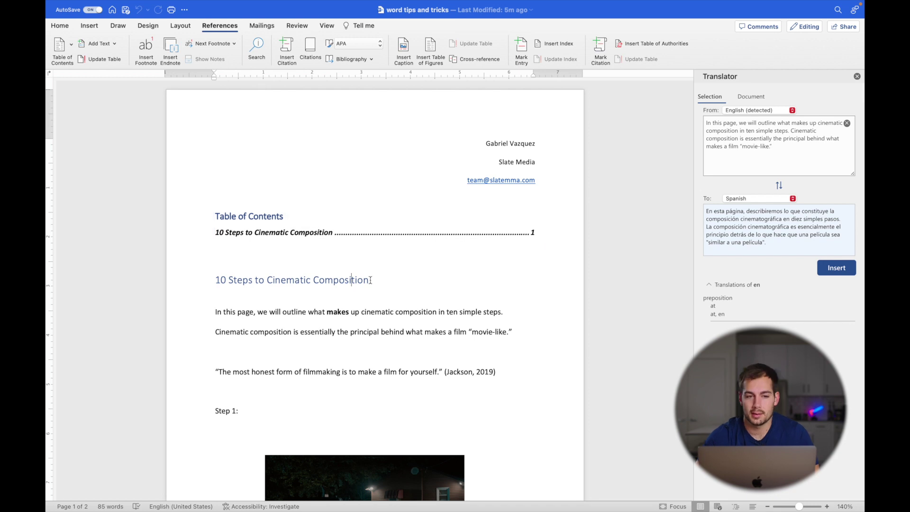
left_click(61, 26)
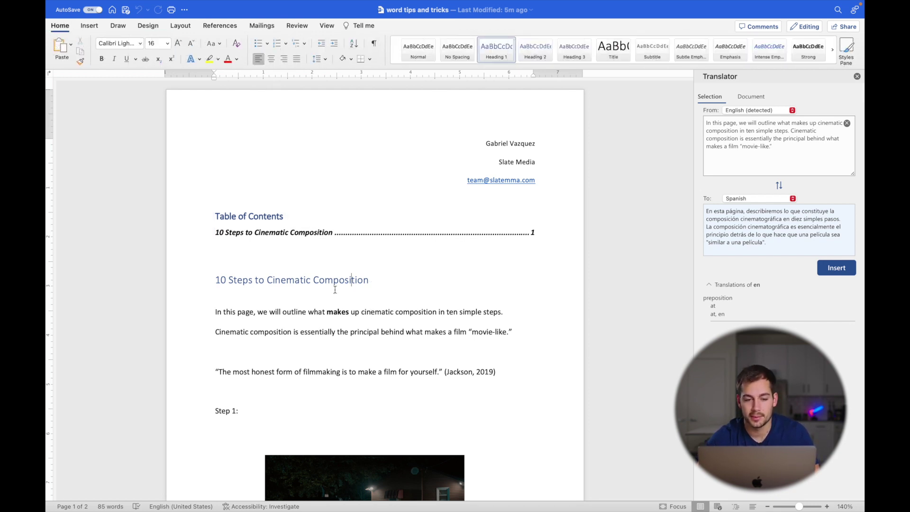
left_click_drag(374, 280, 217, 283)
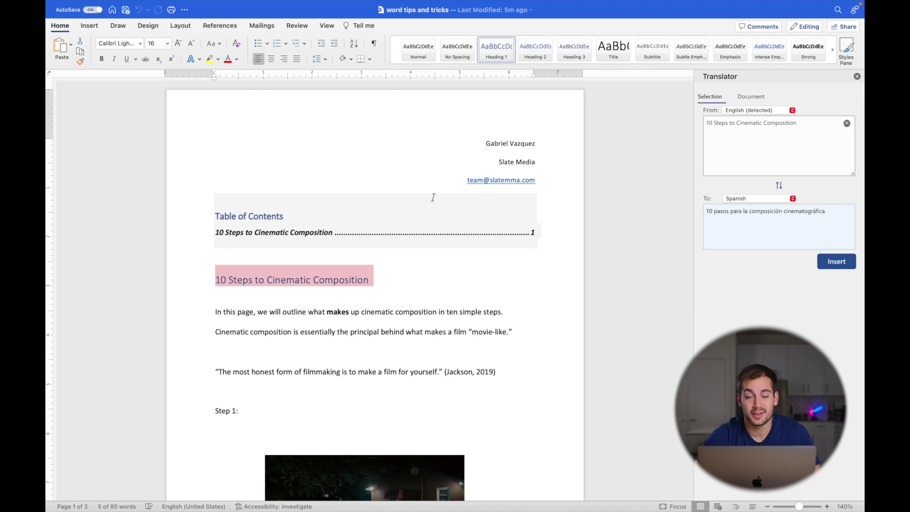
- Delete the existing (Jackson, 2019) citation from the end of the quote
left_click(219, 25)
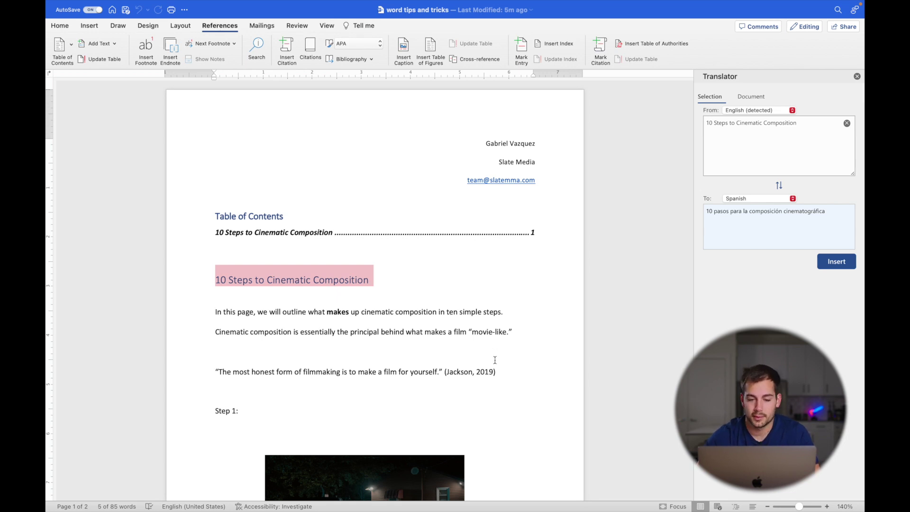
left_click_drag(496, 372, 446, 372)
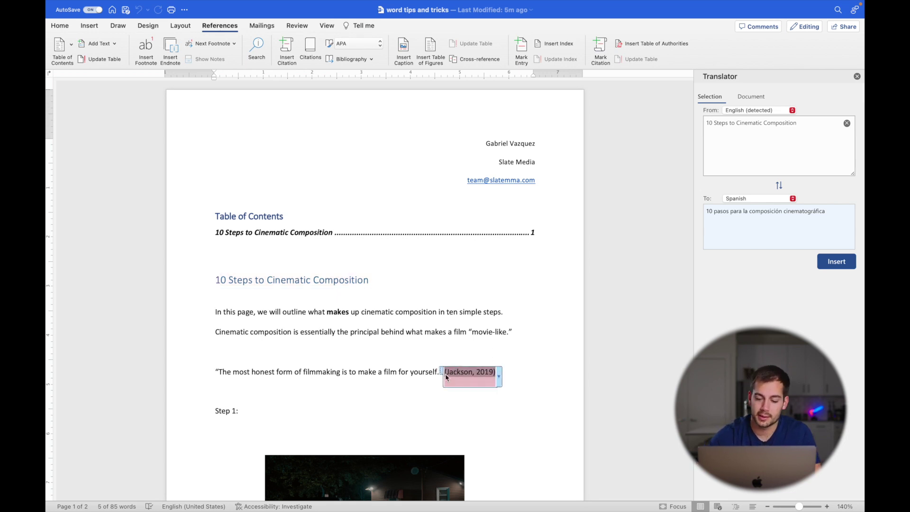
key("BackSpace")
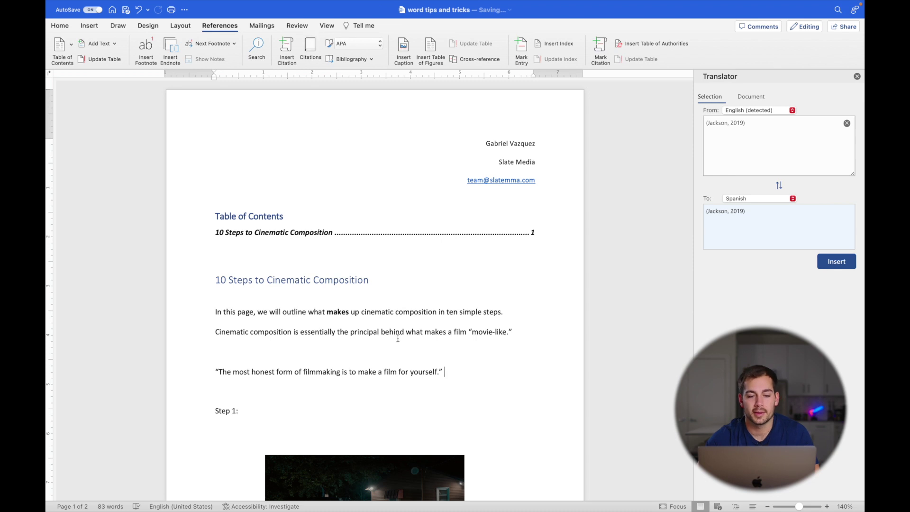
- Show the document's Citations list, preview the Create Source form's source types, then cancel it
left_click(309, 47)
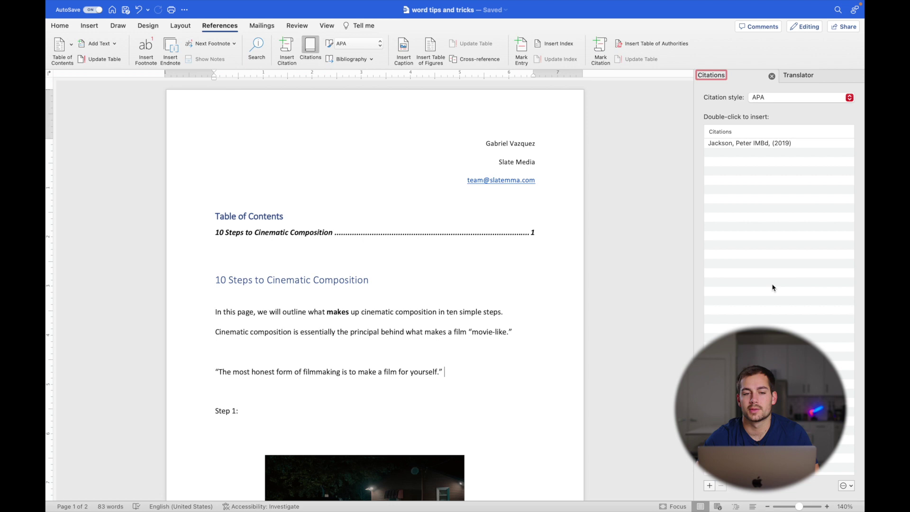
left_click(709, 484)
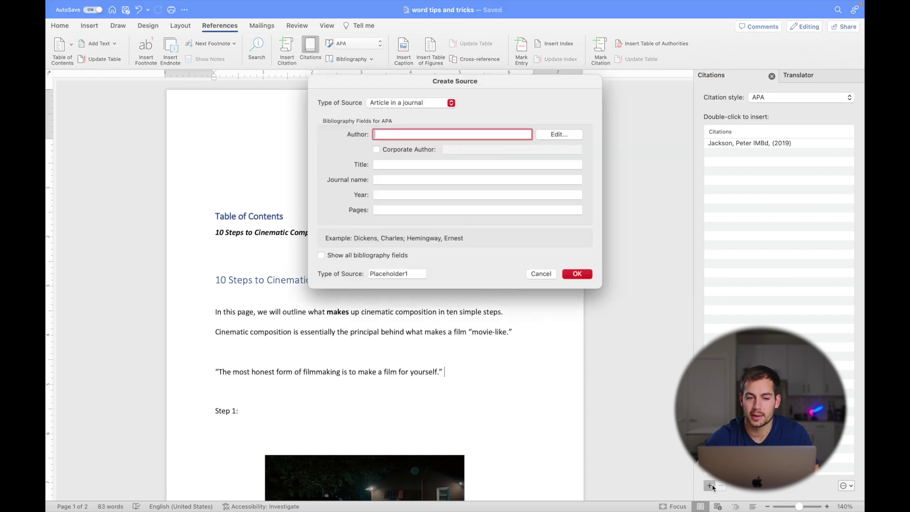
left_click_drag(455, 78, 434, 85)
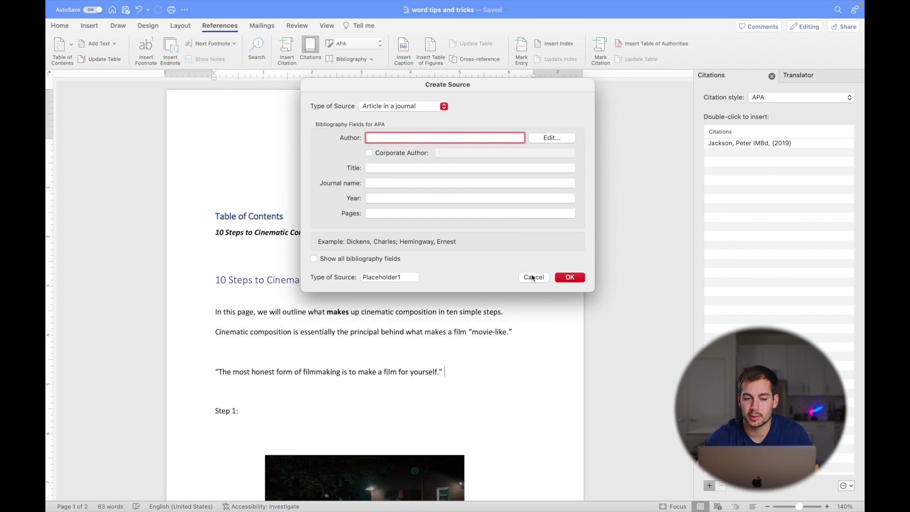
left_click(398, 106)
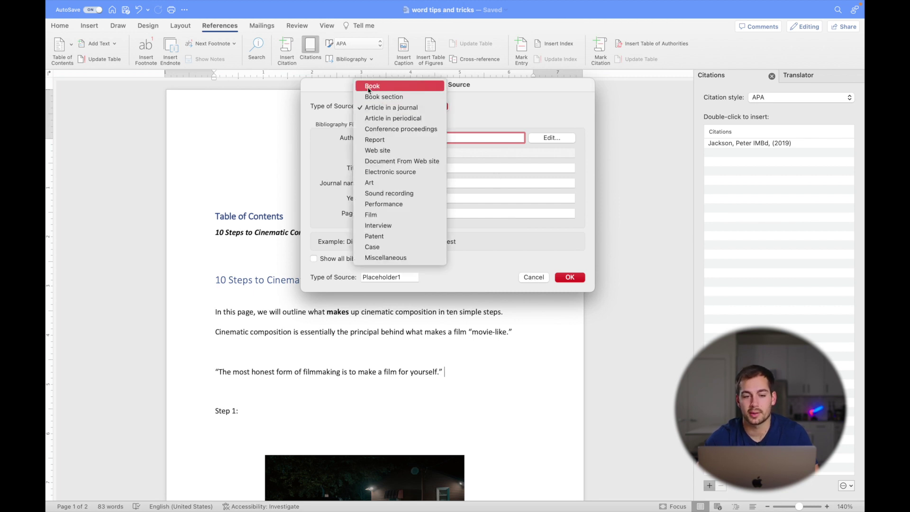
left_click(340, 138)
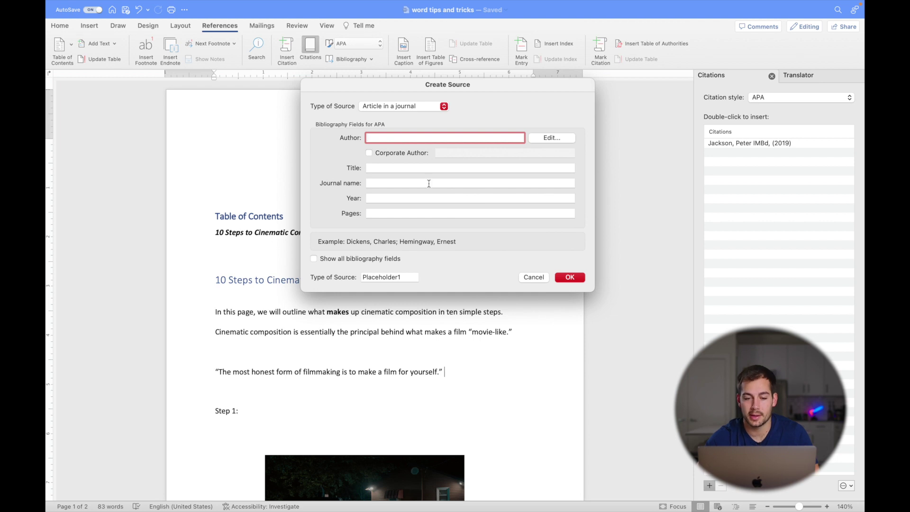
left_click(534, 277)
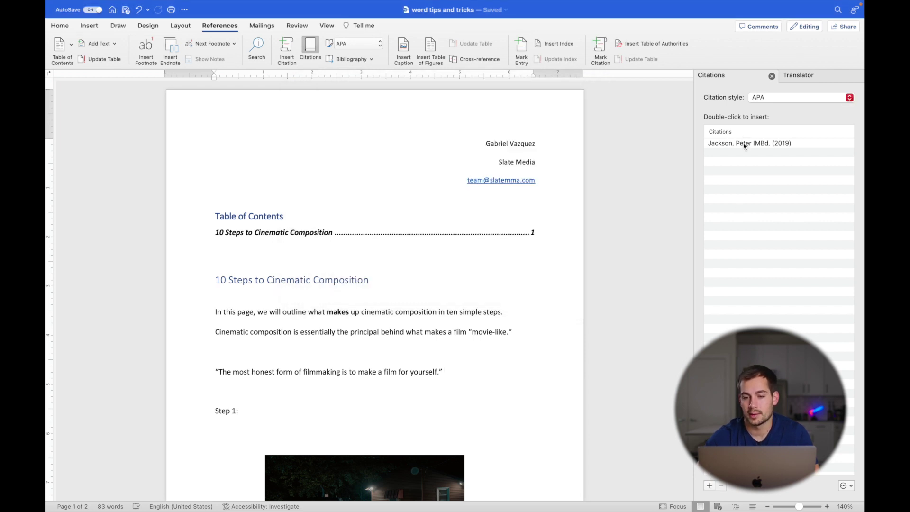
- Reinsert the Jackson 2019 APA citation after the quote from the Citations list
left_click(744, 143)
double_click(744, 143)
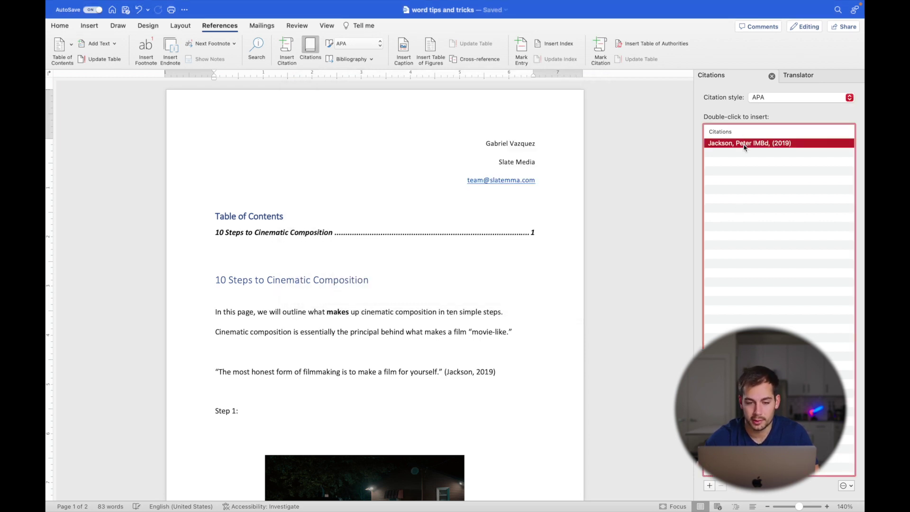
left_click(487, 375)
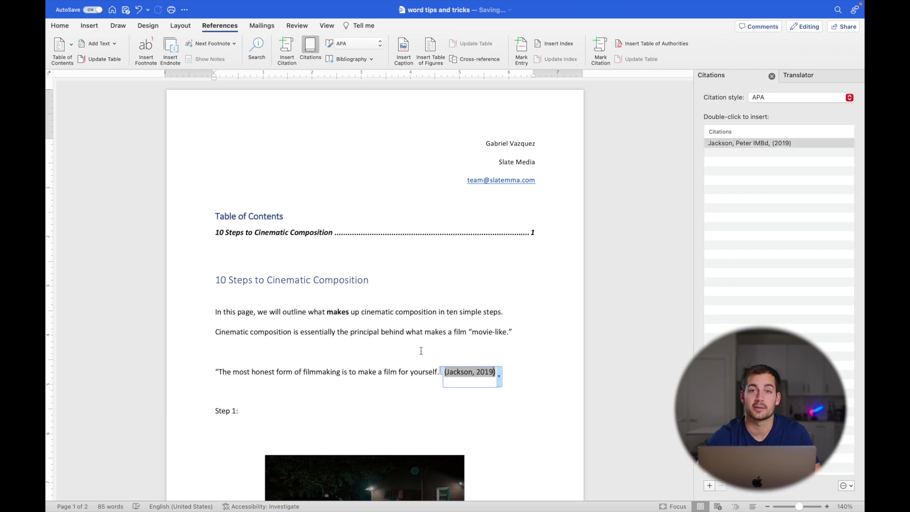